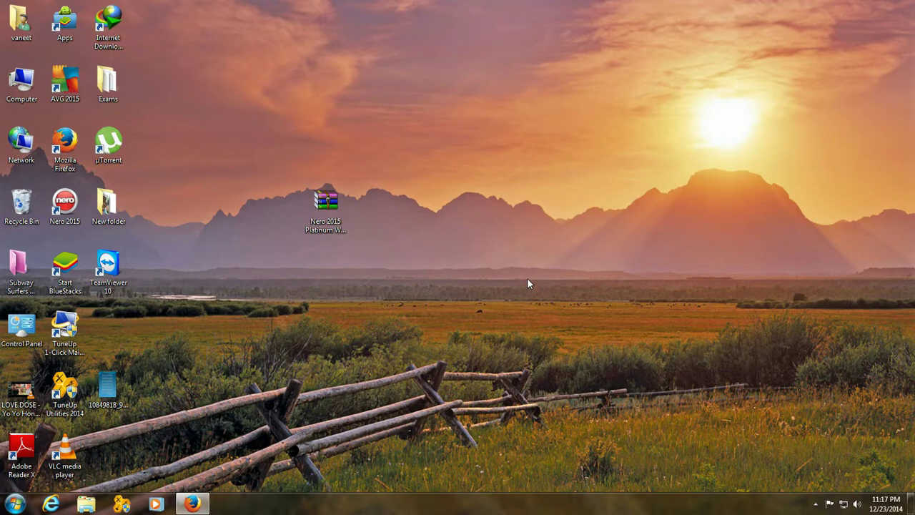
Search the 123SoftwaresForFree site for 'nero 2015'.
{"action": "left_click", "coordinate": [192, 503]}
{"action": "left_click", "coordinate": [742, 186]}
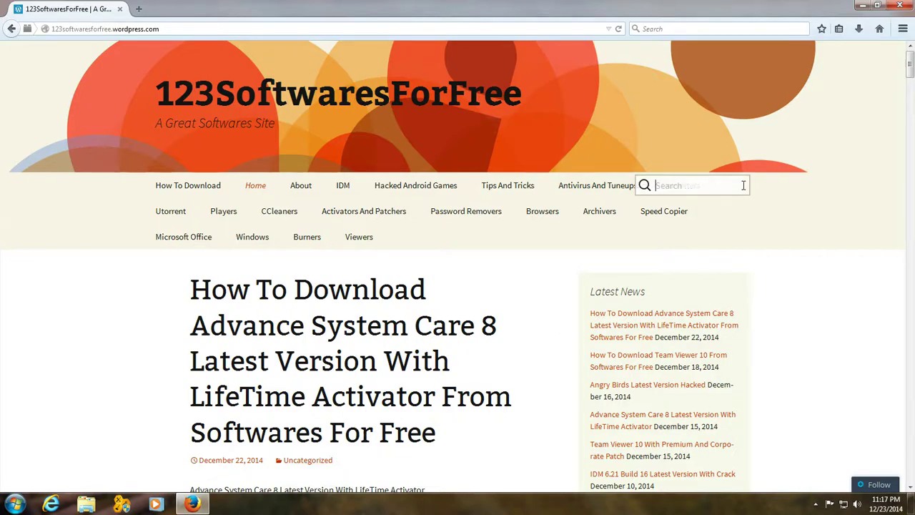
{"action": "type", "text": "nero"}
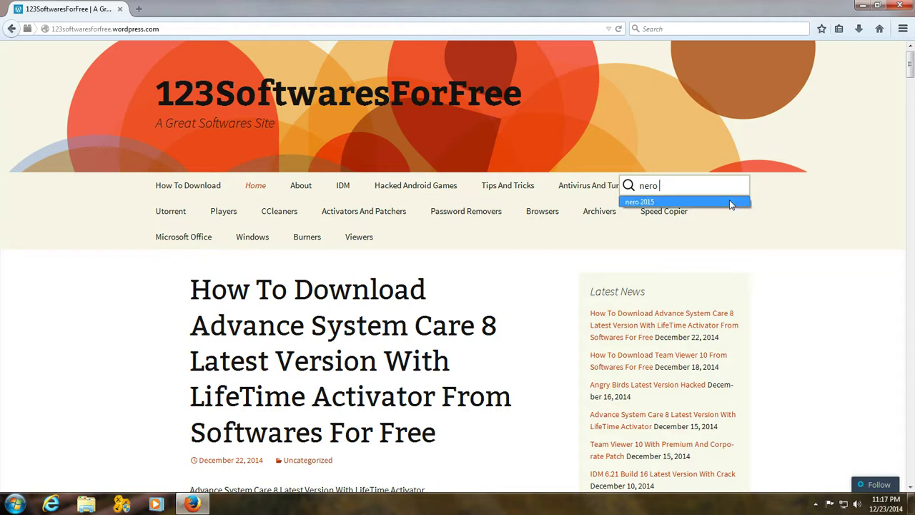
{"action": "left_click", "coordinate": [733, 203]}
{"action": "key", "text": "Return"}
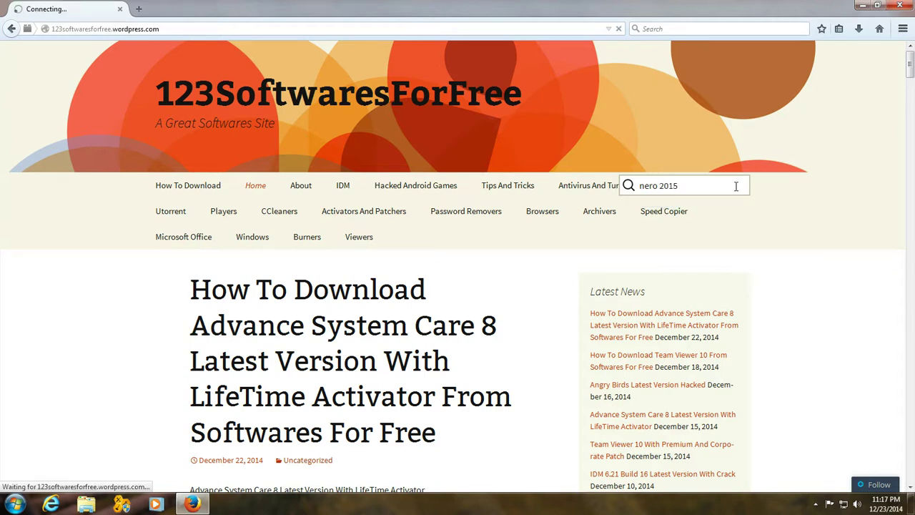
Open the 'Nero Platinum 2015 With Lifetime Activator' post and scroll toward its link.
{"action": "scroll", "coordinate": [562, 276], "scroll_direction": "down", "scroll_amount": 2}
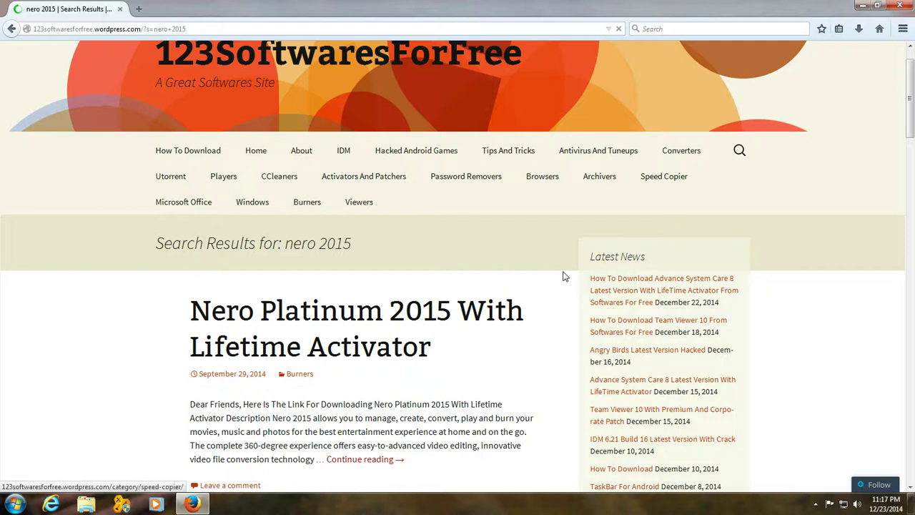
{"action": "scroll", "coordinate": [563, 276], "scroll_direction": "down", "scroll_amount": 3}
{"action": "left_click", "coordinate": [366, 218]}
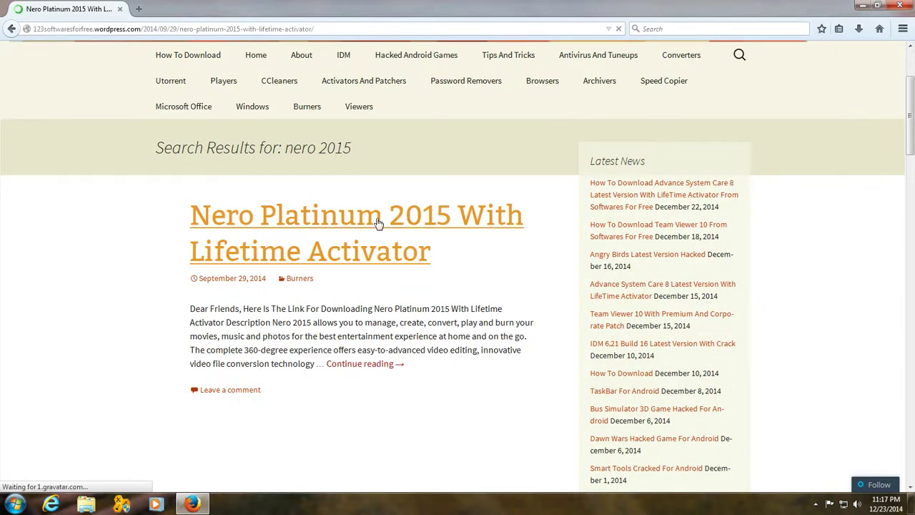
{"action": "scroll", "coordinate": [288, 327], "scroll_direction": "down", "scroll_amount": 8}
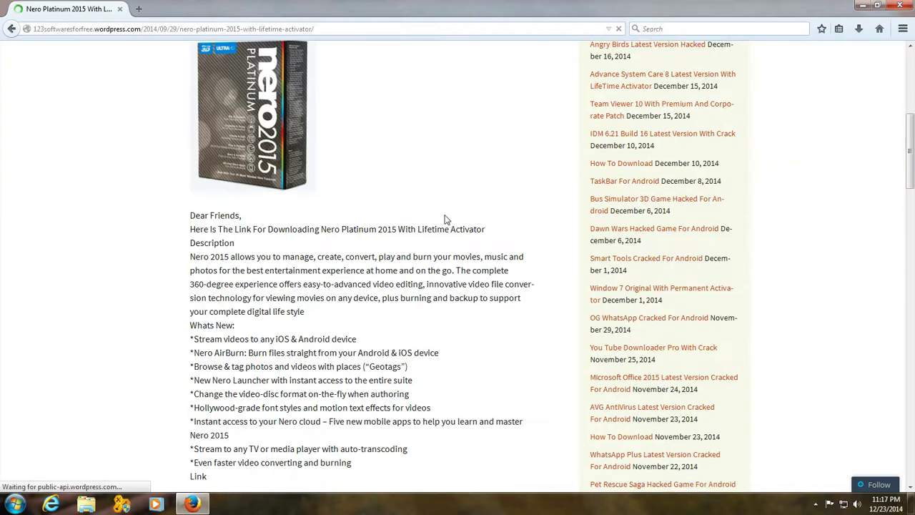
Follow the sh.st link, skip the Shorte.st ad, and reload the Copy.com Nero rar share page.
{"action": "left_click", "coordinate": [253, 325]}
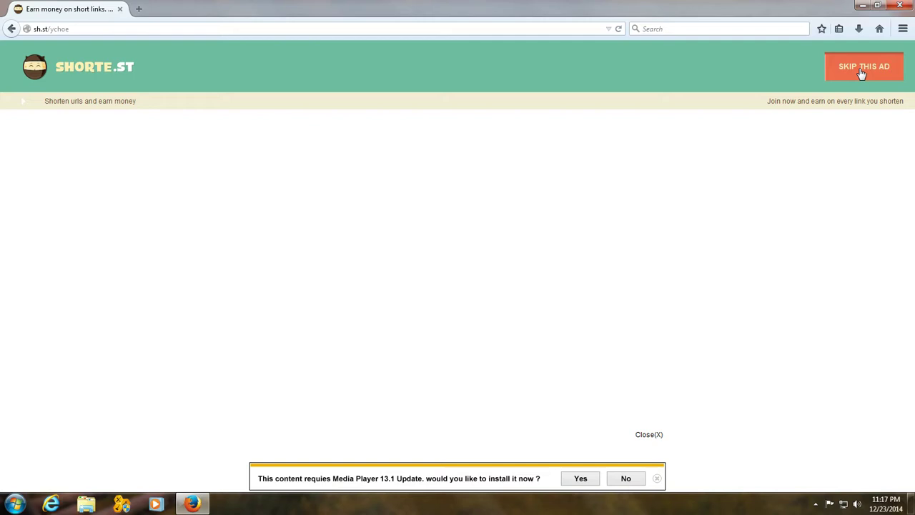
{"action": "left_click", "coordinate": [862, 74]}
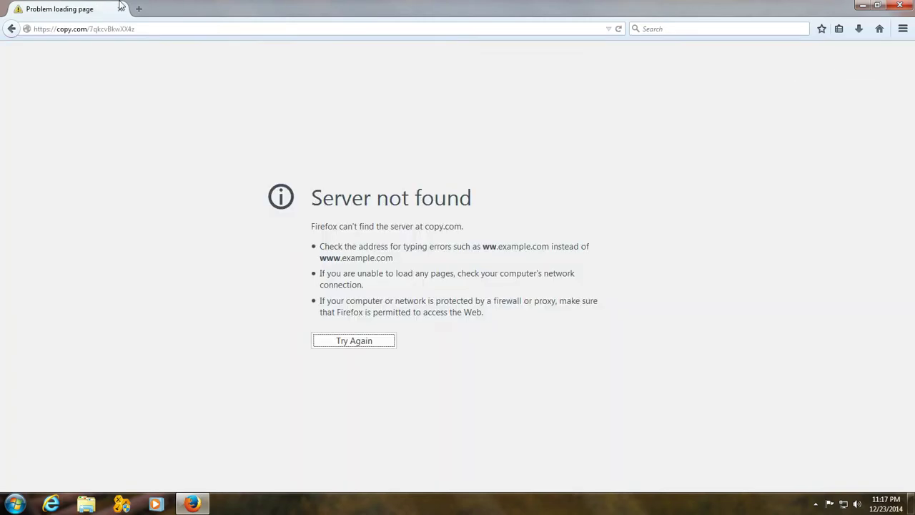
{"action": "right_click", "coordinate": [100, 6]}
{"action": "left_click", "coordinate": [105, 10]}
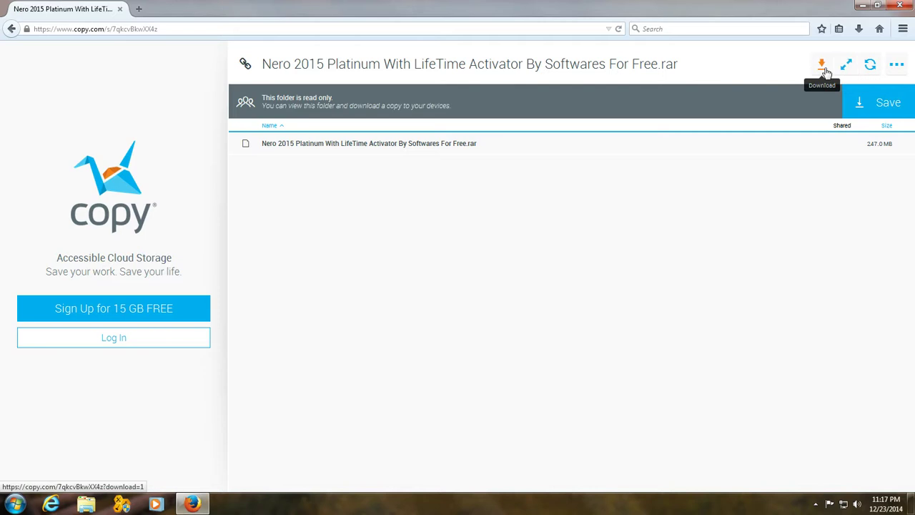
Cancel the IDM download of the Nero 2015 rar file and close Firefox.
{"action": "left_click", "coordinate": [823, 69]}
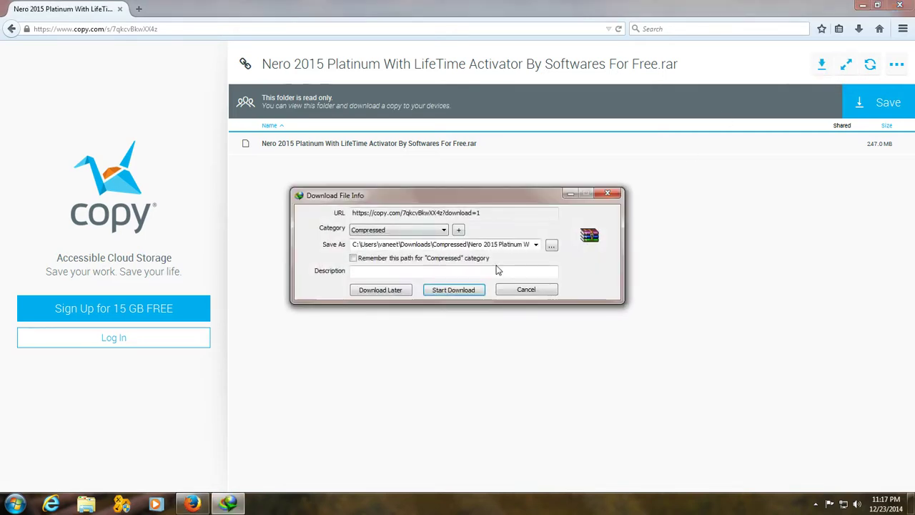
{"action": "left_click", "coordinate": [526, 288]}
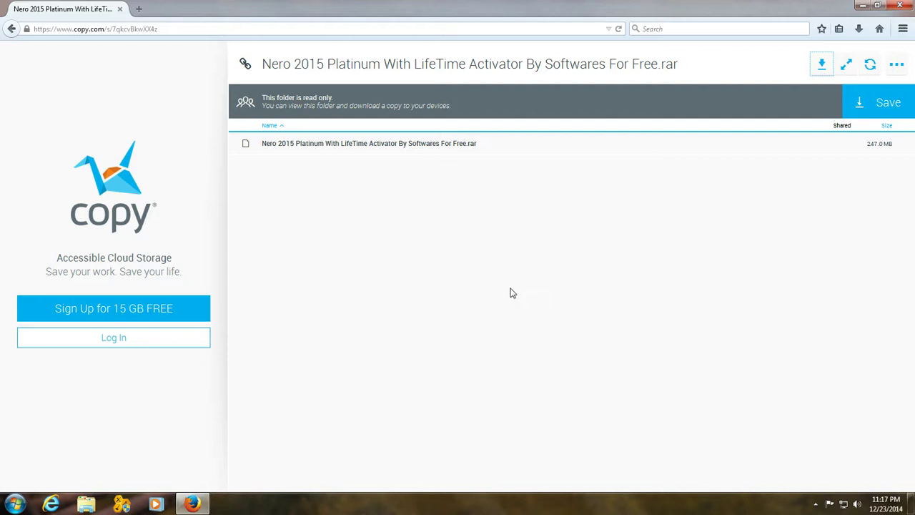
{"action": "left_click", "coordinate": [902, 6]}
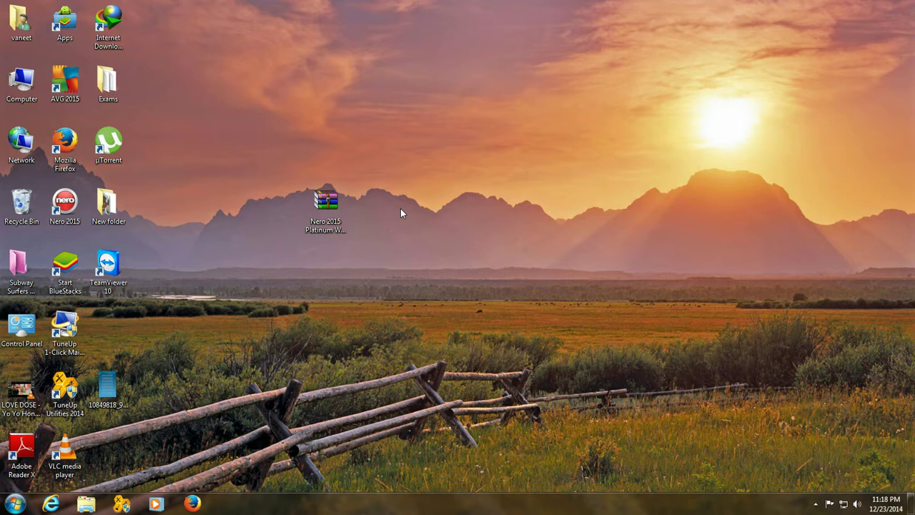
Extract the Nero 2015 Platinum rar into its own desktop folder and open it.
{"action": "right_click", "coordinate": [332, 218]}
{"action": "left_click", "coordinate": [326, 199]}
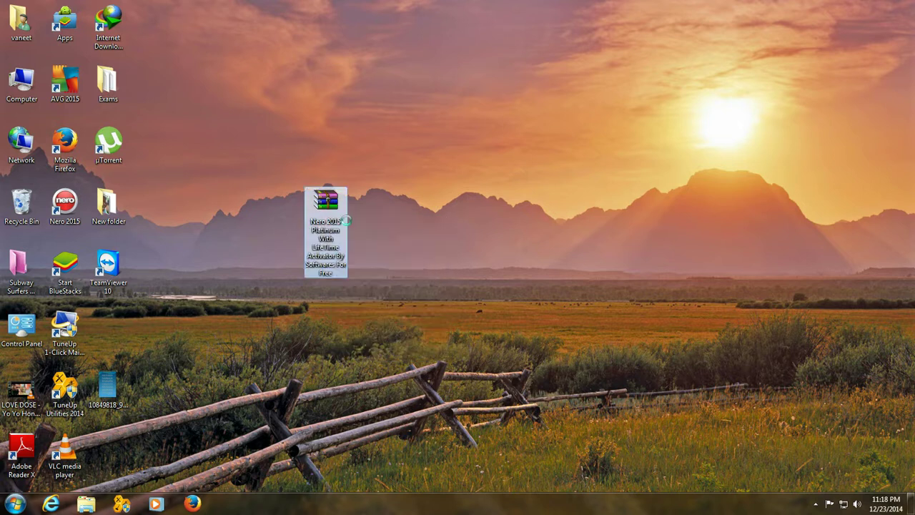
{"action": "right_click", "coordinate": [326, 195]}
{"action": "left_click", "coordinate": [365, 229]}
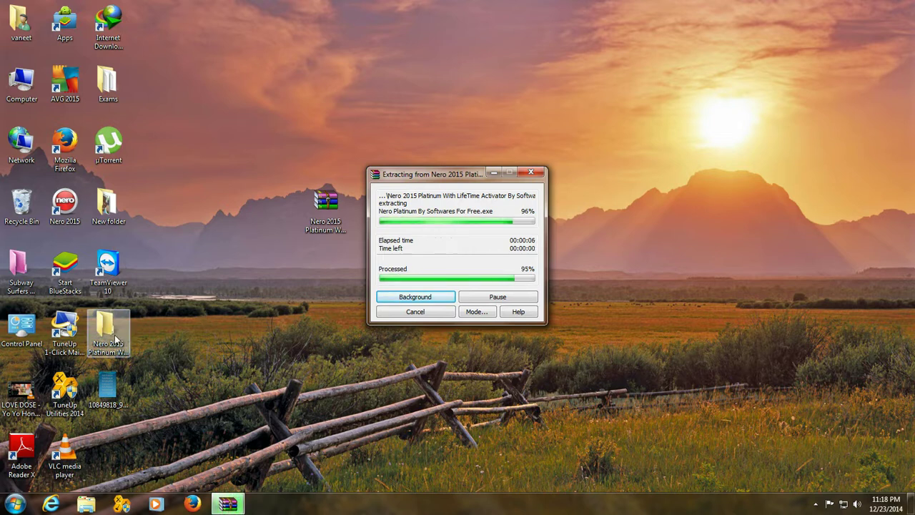
{"action": "double_click", "coordinate": [114, 336]}
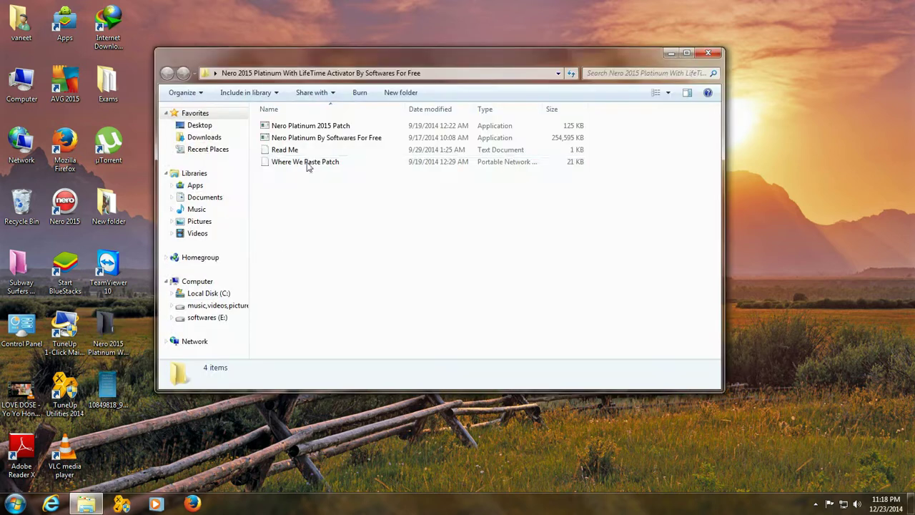
Open the Read Me instructions and highlight the note about disabling antivirus.
{"action": "double_click", "coordinate": [311, 153]}
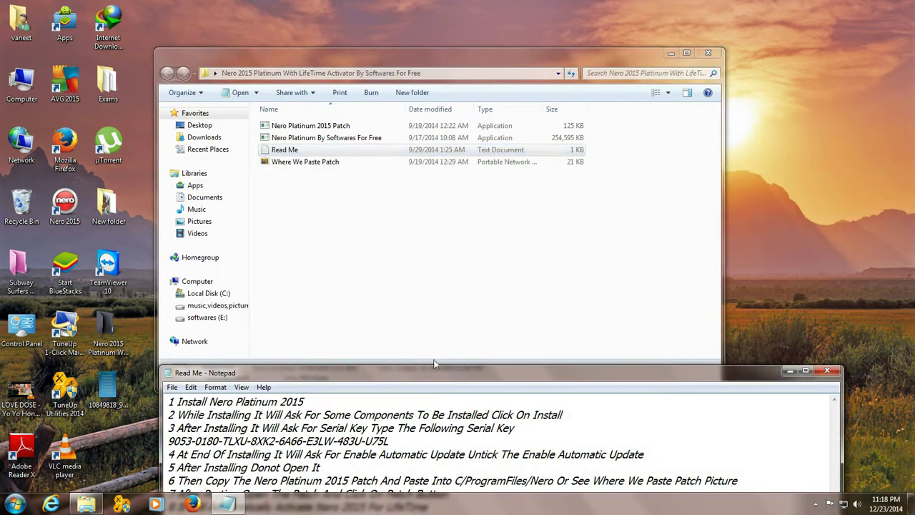
{"action": "left_click_drag", "start_coordinate": [445, 380], "coordinate": [430, 116]}
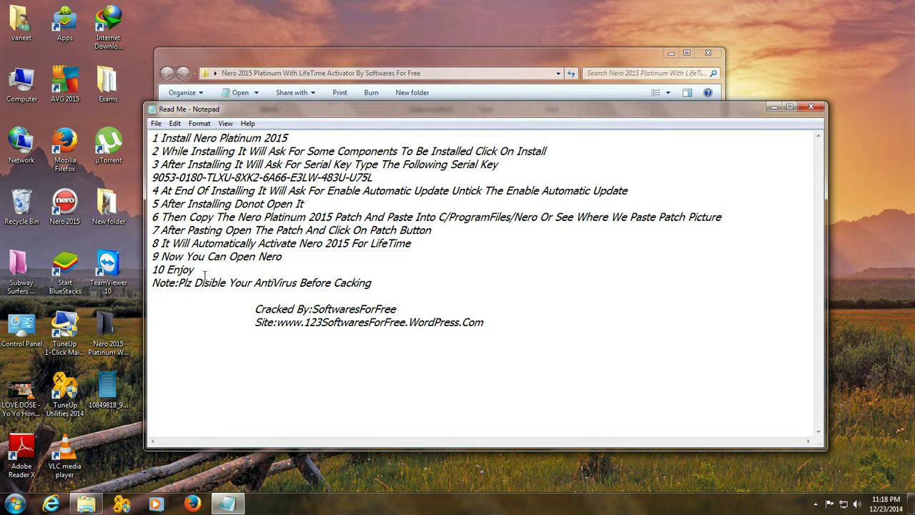
{"action": "left_click_drag", "start_coordinate": [178, 286], "coordinate": [394, 283]}
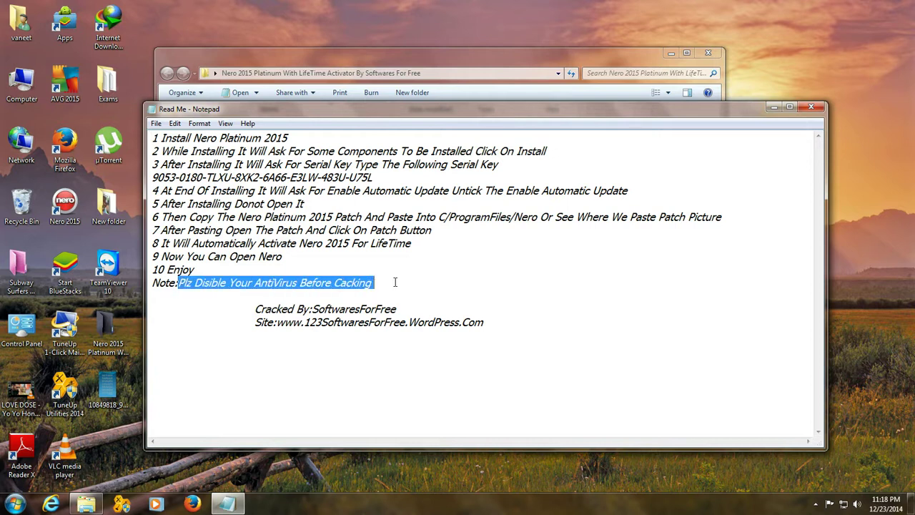
Temporarily disable AVG protection until restart.
{"action": "left_click", "coordinate": [816, 504]}
{"action": "right_click", "coordinate": [833, 427]}
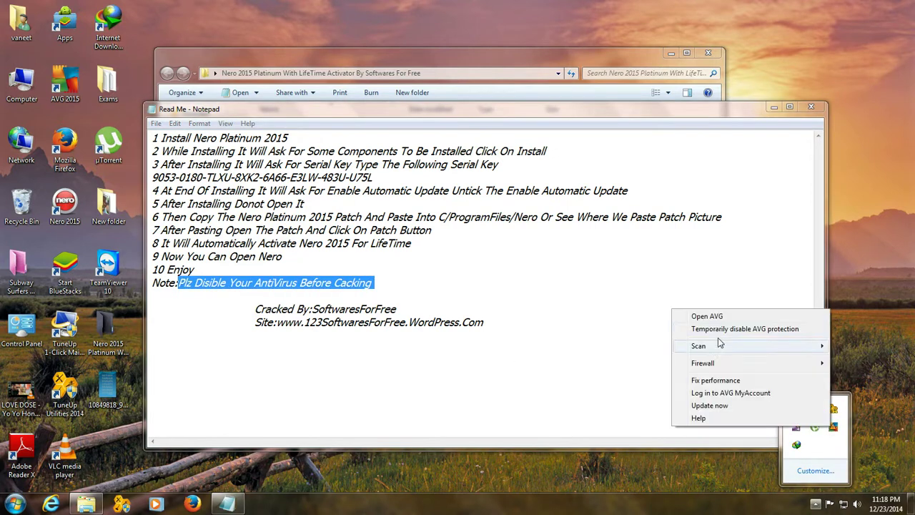
{"action": "left_click", "coordinate": [772, 329]}
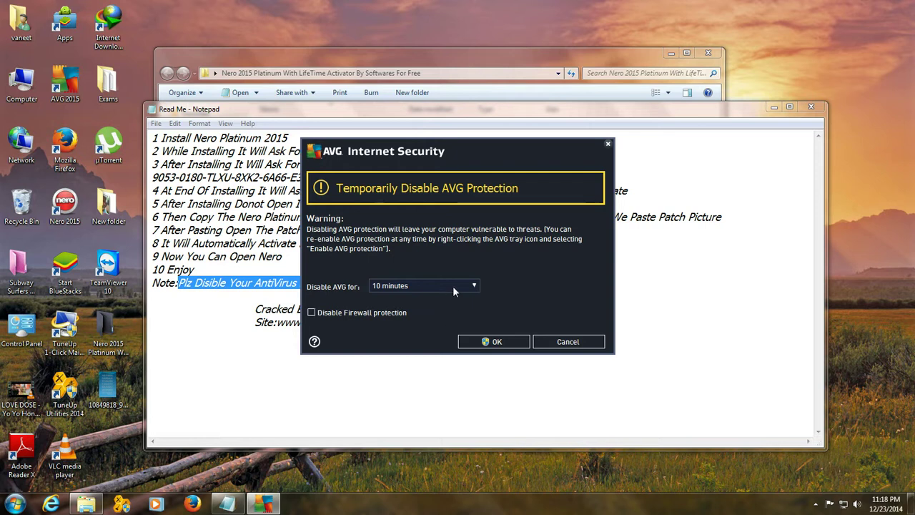
{"action": "left_click", "coordinate": [453, 286]}
{"action": "left_click", "coordinate": [441, 343]}
{"action": "left_click", "coordinate": [492, 342]}
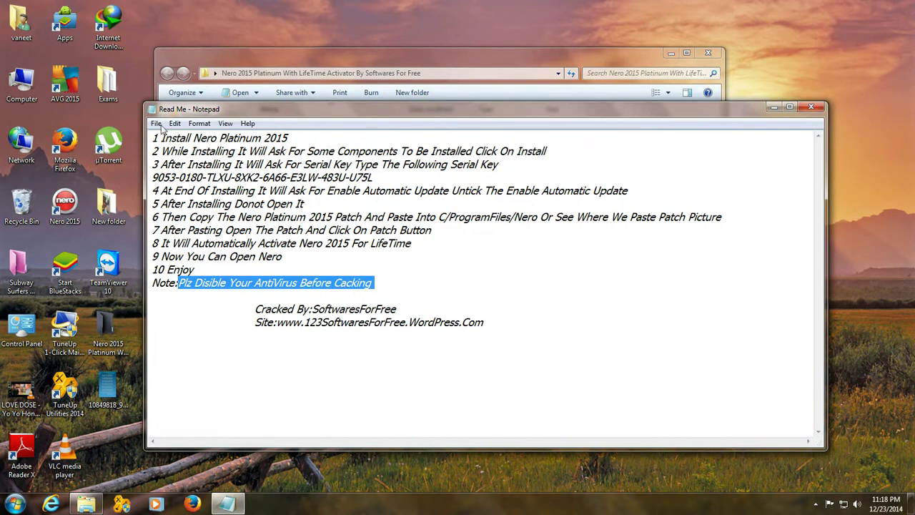
Highlight Read Me steps 1–3 and the serial key line.
{"action": "left_click_drag", "start_coordinate": [163, 136], "coordinate": [293, 139]}
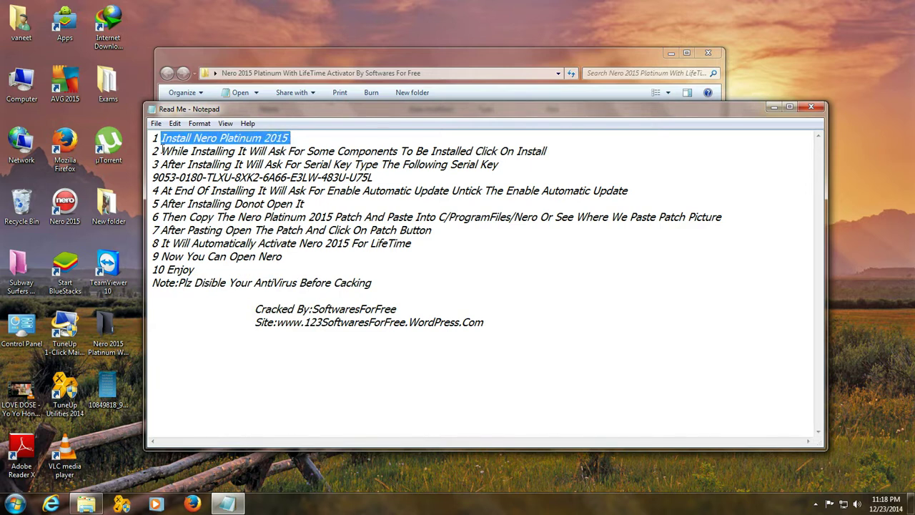
{"action": "left_click_drag", "start_coordinate": [162, 151], "coordinate": [541, 153]}
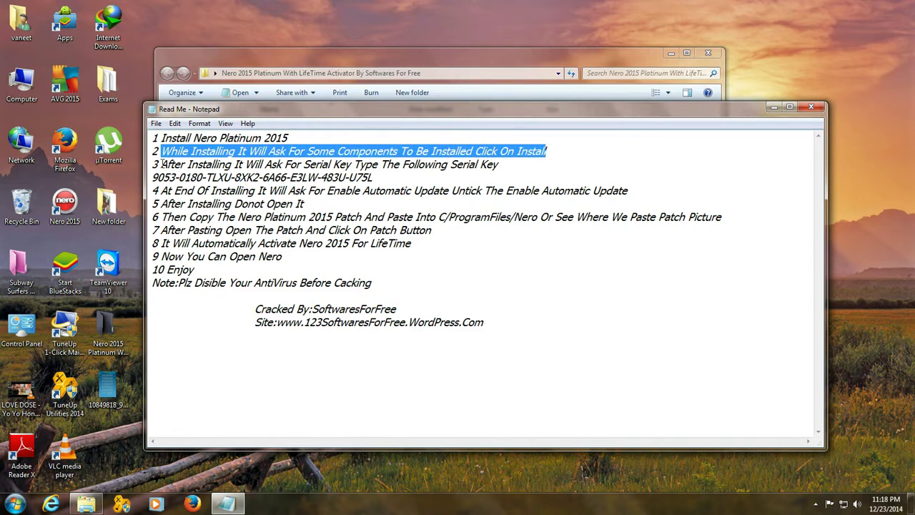
{"action": "left_click_drag", "start_coordinate": [162, 164], "coordinate": [494, 165]}
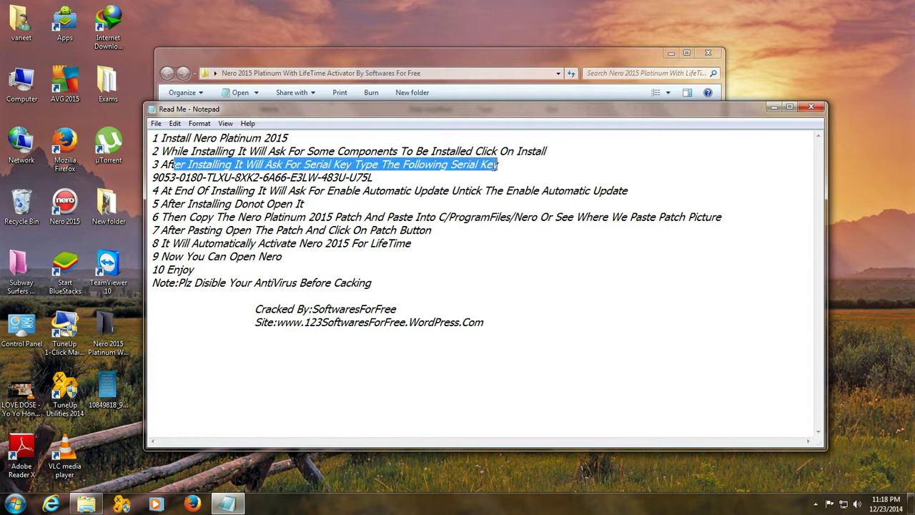
{"action": "left_click_drag", "start_coordinate": [386, 178], "coordinate": [645, 193]}
Highlight the 'Donot Open It' warning, the Nero Platinum 2015 Patch, and the C/ProgramFiles/Nero path.
{"action": "left_click", "coordinate": [395, 192]}
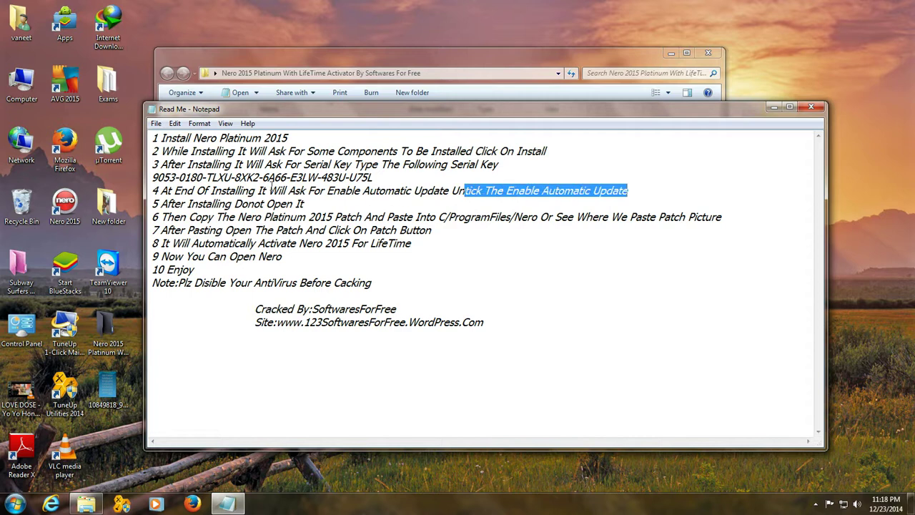
{"action": "left_click", "coordinate": [167, 203]}
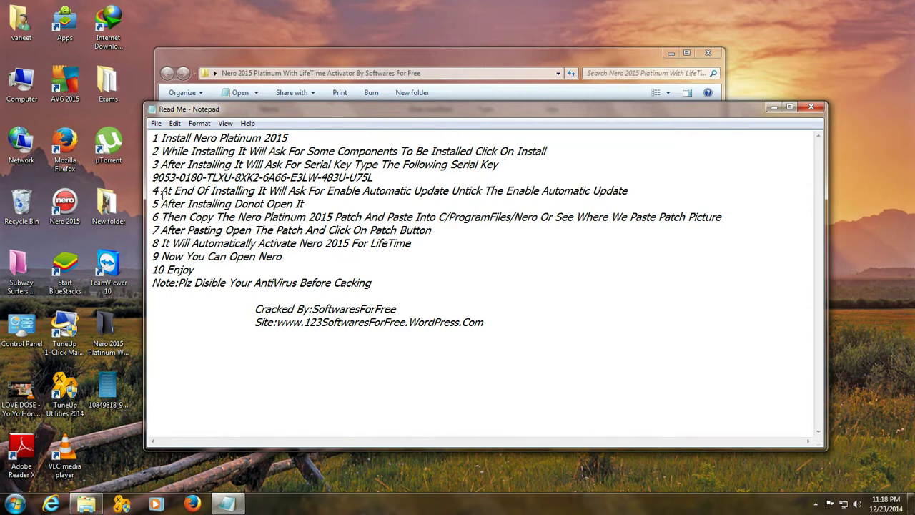
{"action": "left_click_drag", "start_coordinate": [235, 204], "coordinate": [319, 206]}
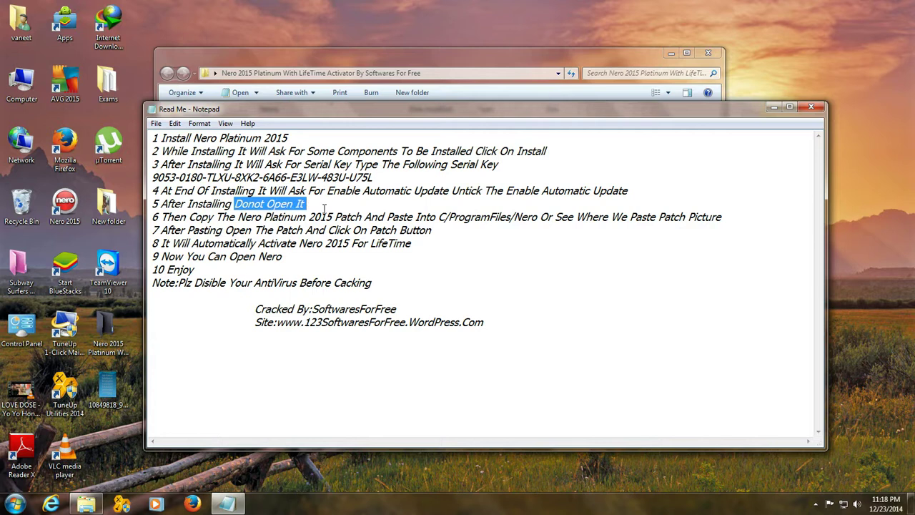
{"action": "left_click_drag", "start_coordinate": [217, 217], "coordinate": [373, 219]}
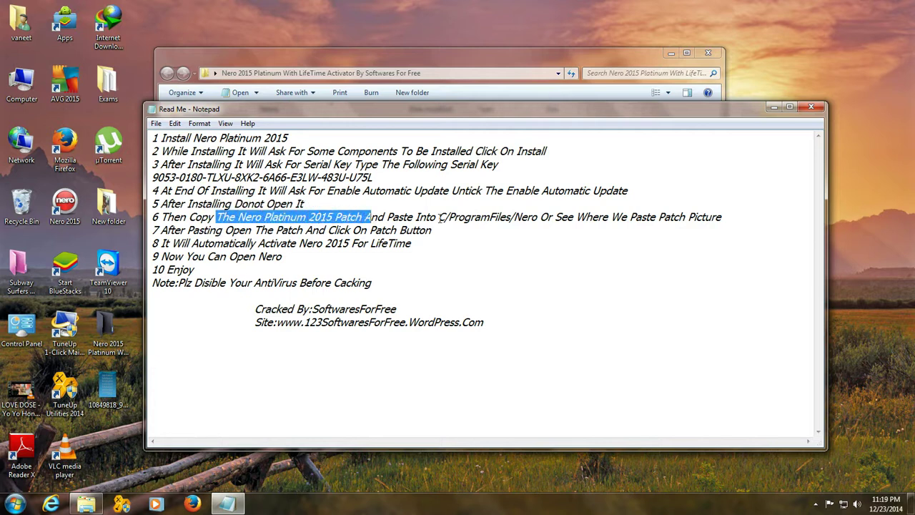
{"action": "left_click_drag", "start_coordinate": [439, 217], "coordinate": [718, 212]}
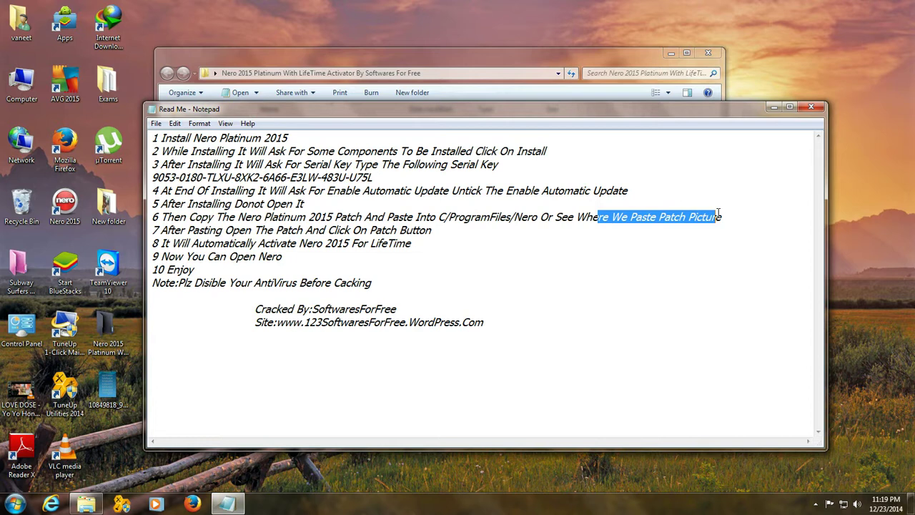
Copy the Nero Platinum 2015 Patch file from the extracted folder.
{"action": "left_click", "coordinate": [774, 107]}
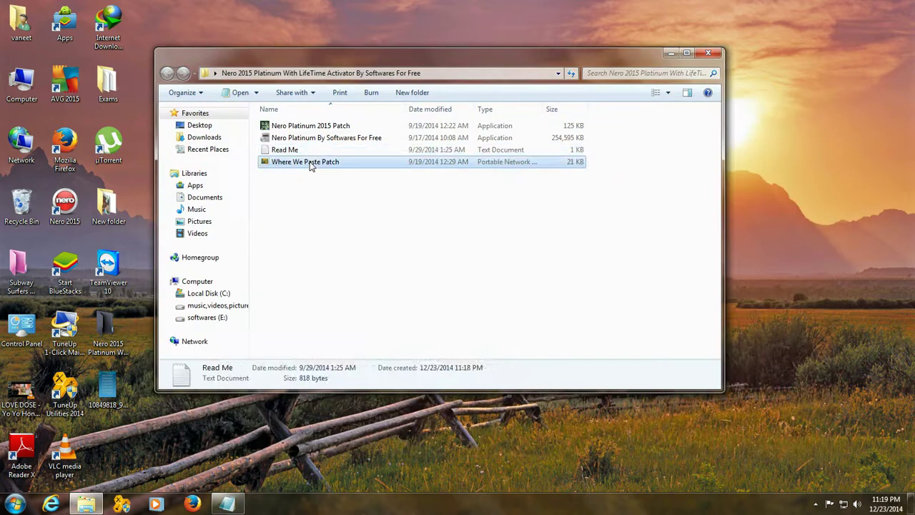
{"action": "left_click", "coordinate": [310, 162]}
{"action": "left_click", "coordinate": [322, 128]}
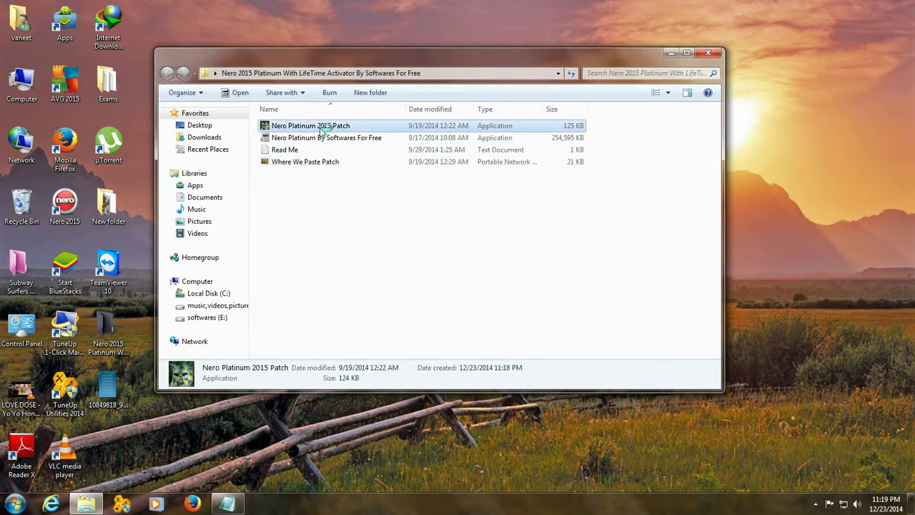
{"action": "right_click", "coordinate": [321, 128]}
{"action": "left_click", "coordinate": [370, 362]}
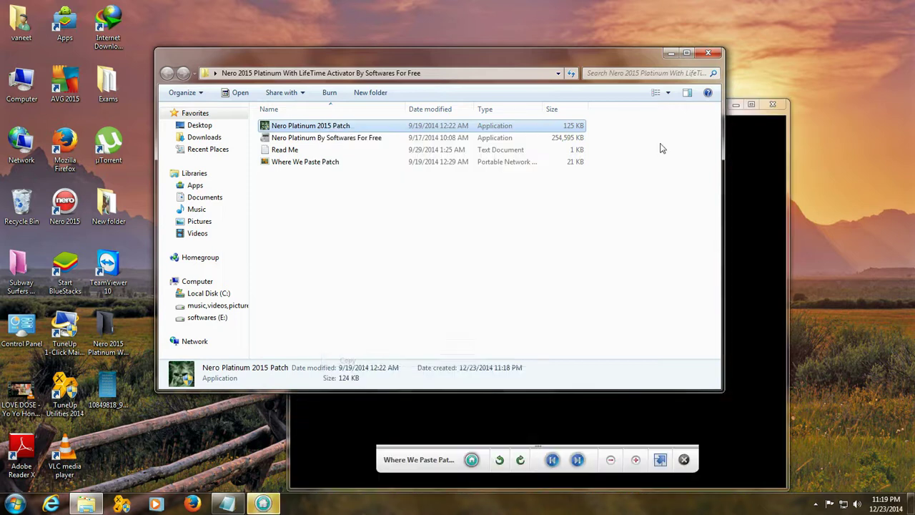
Paste the patch into C:\Program Files\Nero, granting administrator permission.
{"action": "left_click", "coordinate": [670, 53]}
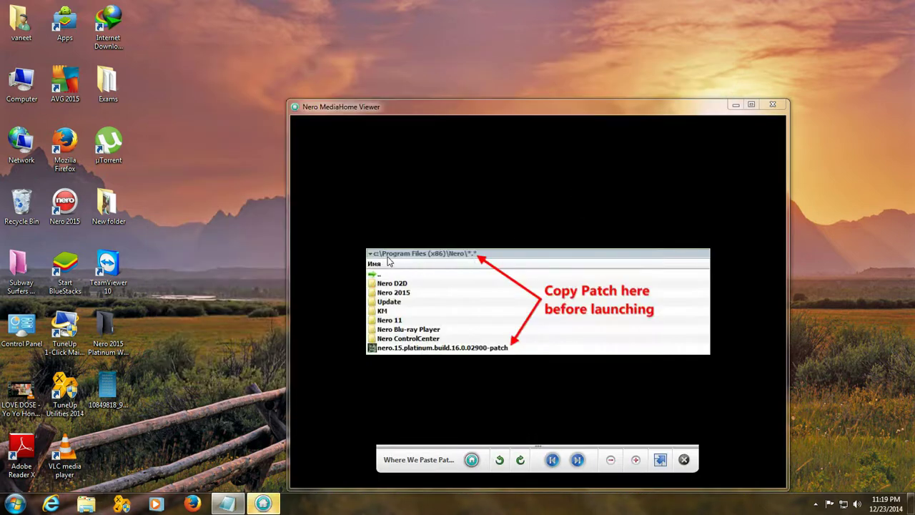
{"action": "double_click", "coordinate": [29, 69]}
{"action": "left_click", "coordinate": [315, 139]}
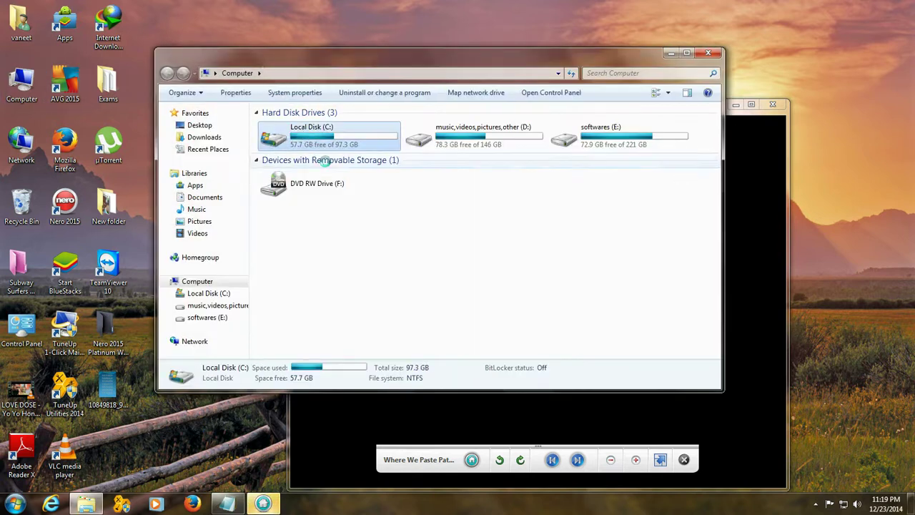
{"action": "double_click", "coordinate": [321, 146]}
{"action": "double_click", "coordinate": [326, 142]}
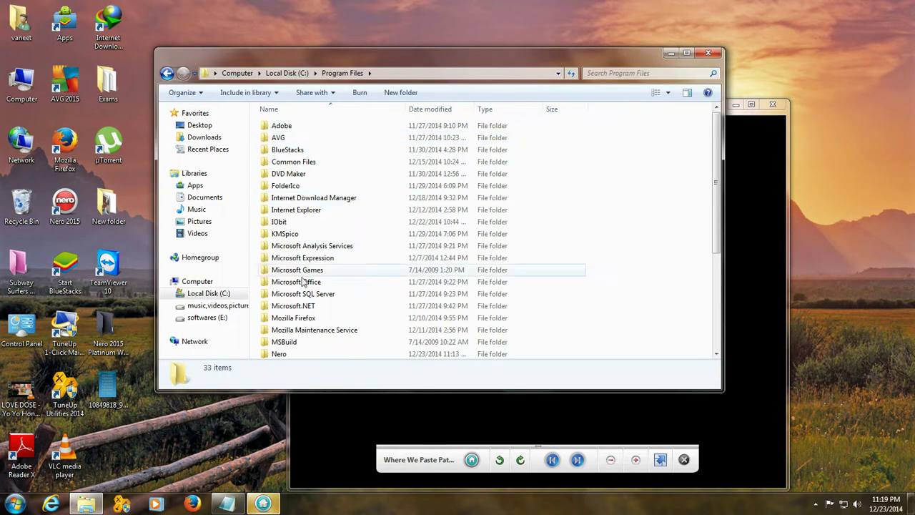
{"action": "double_click", "coordinate": [297, 351]}
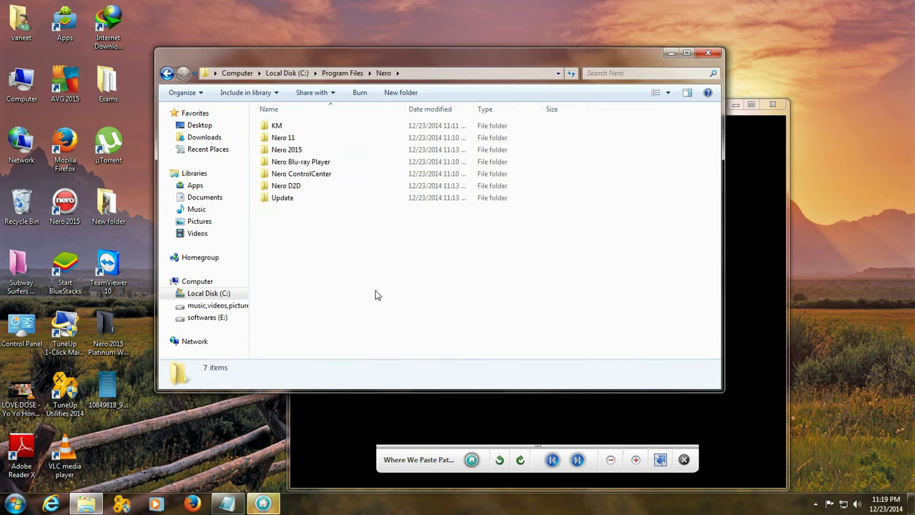
{"action": "right_click", "coordinate": [382, 231]}
{"action": "left_click", "coordinate": [418, 305]}
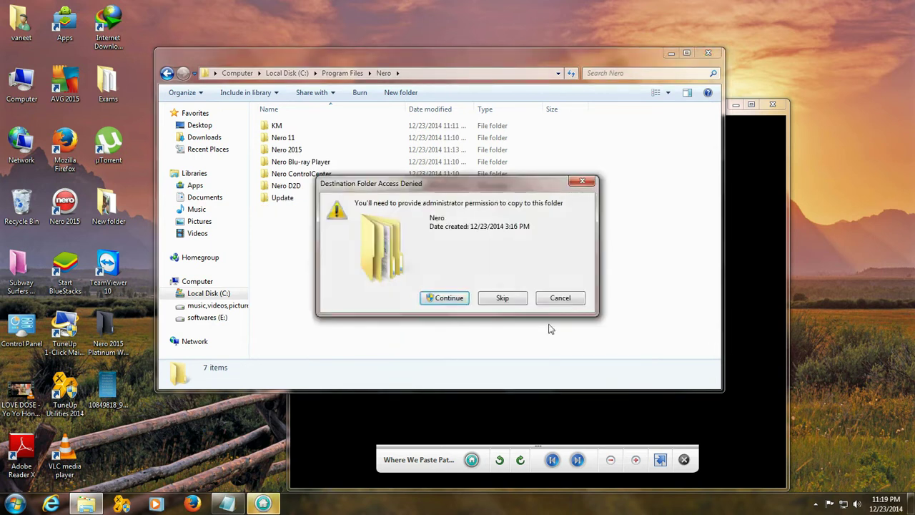
{"action": "left_click", "coordinate": [457, 298]}
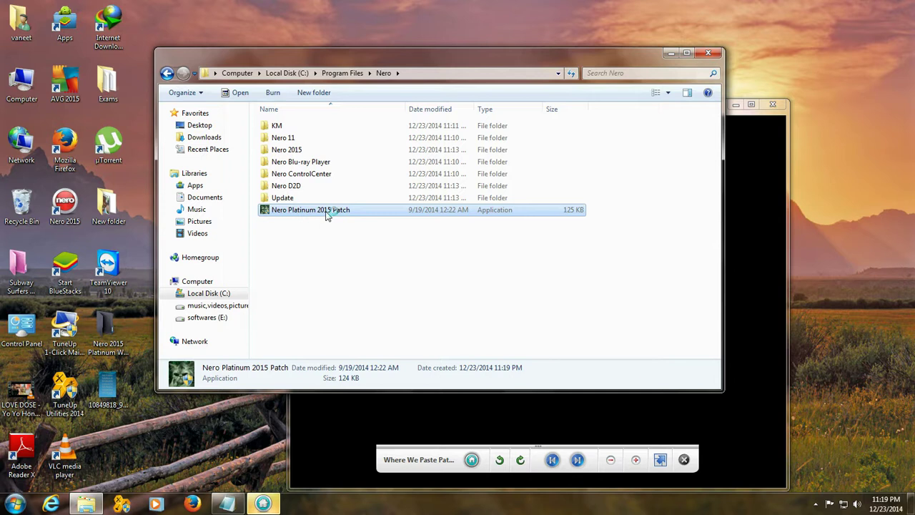
Run the Nero Platinum 2015 Patch, closing Explorer to retry the locked file.
{"action": "double_click", "coordinate": [327, 215]}
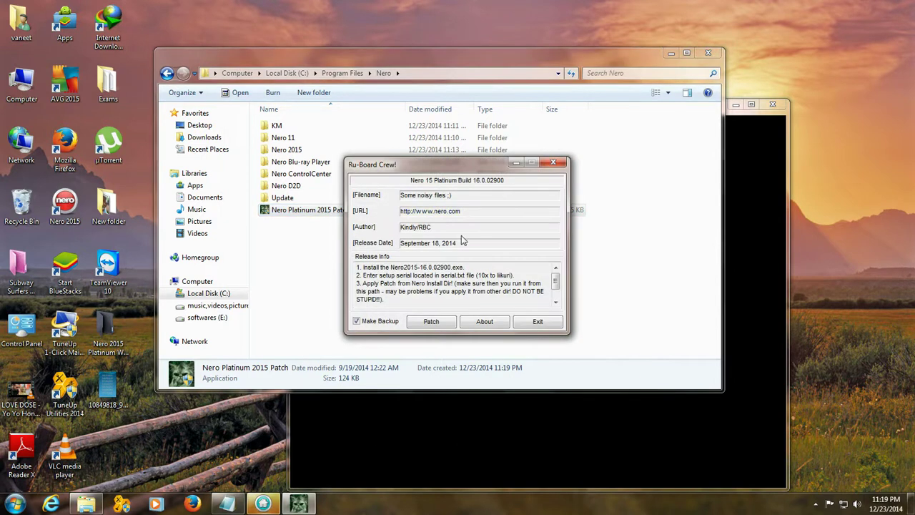
{"action": "left_click", "coordinate": [438, 322]}
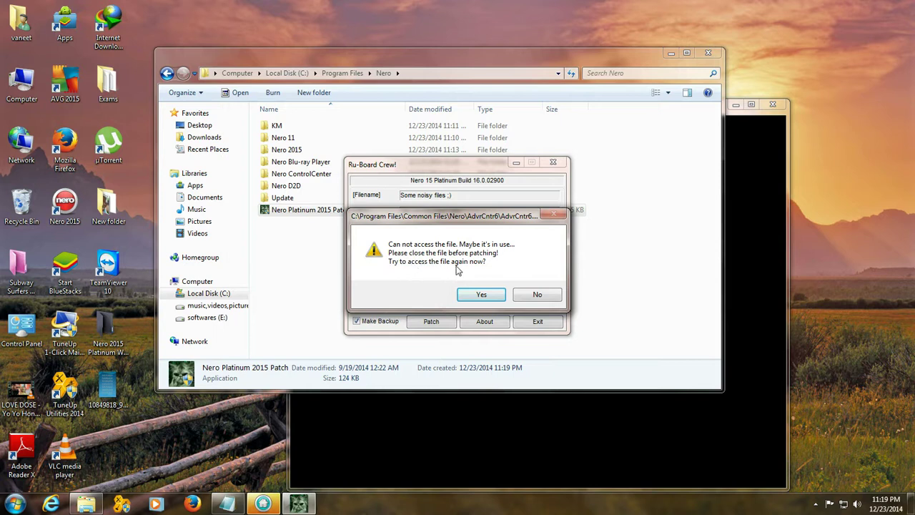
{"action": "left_click", "coordinate": [708, 53]}
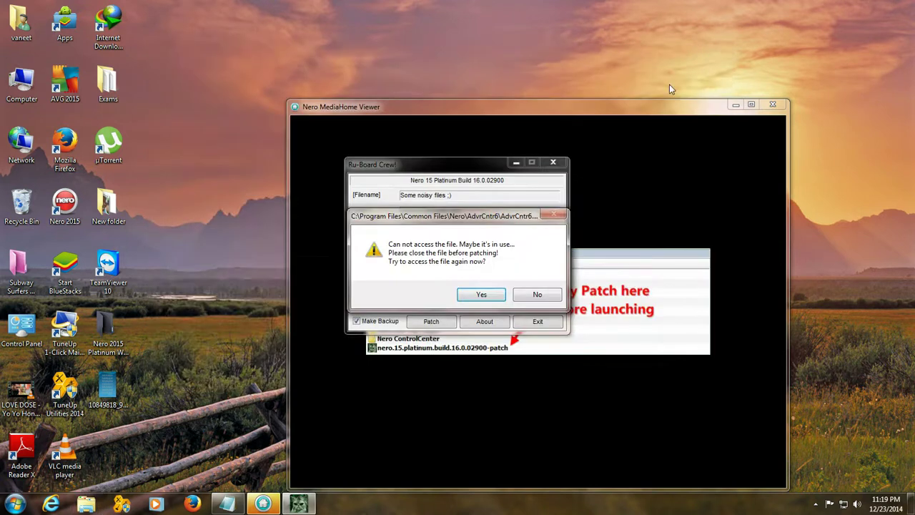
{"action": "left_click", "coordinate": [483, 293]}
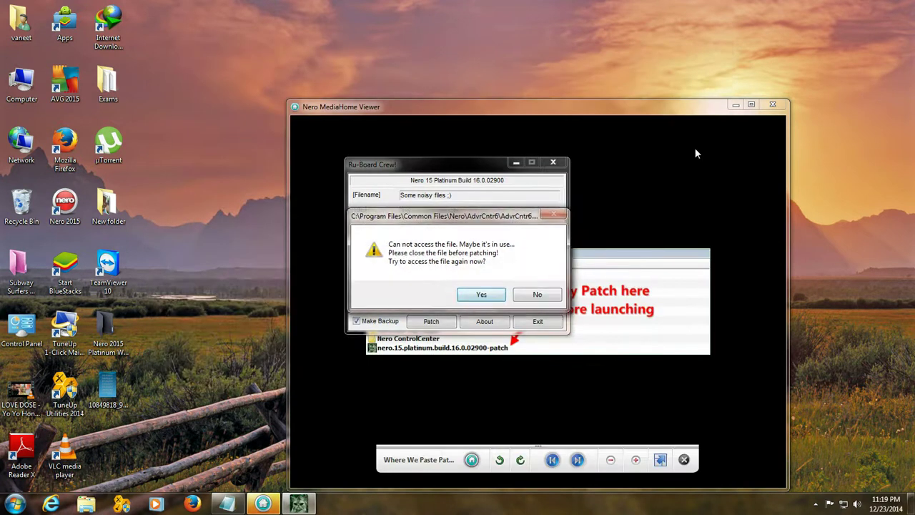
Close the picture viewer and Notepad, retry until 'PATCHING DONE', then exit the patcher.
{"action": "left_click", "coordinate": [769, 105]}
{"action": "right_click", "coordinate": [227, 504]}
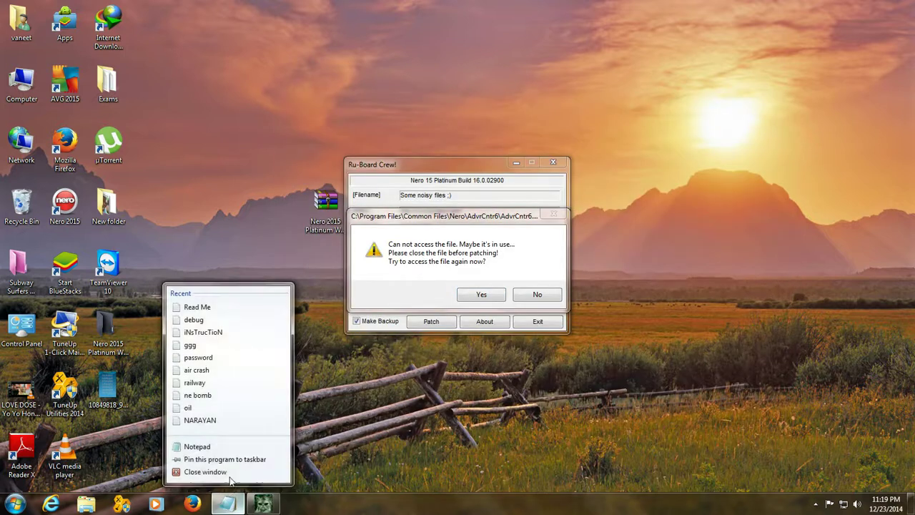
{"action": "left_click", "coordinate": [205, 472]}
{"action": "left_click", "coordinate": [481, 294]}
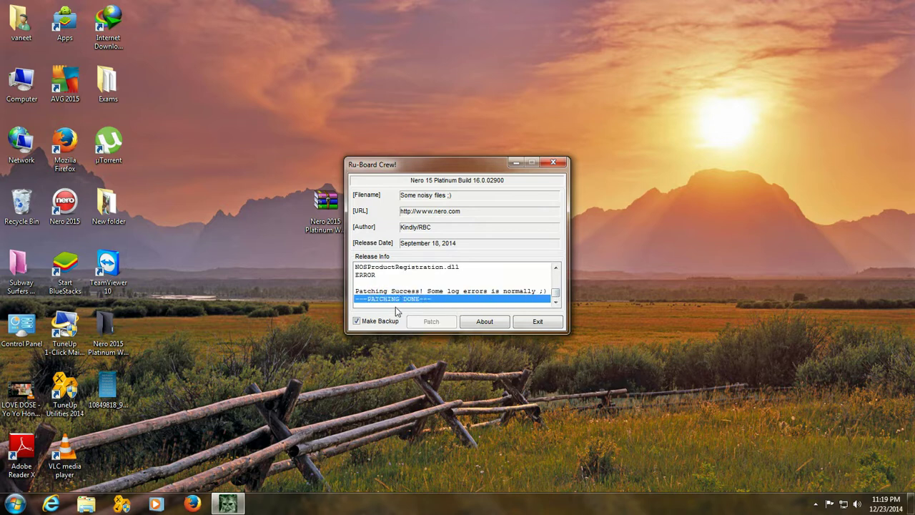
{"action": "left_click", "coordinate": [537, 322]}
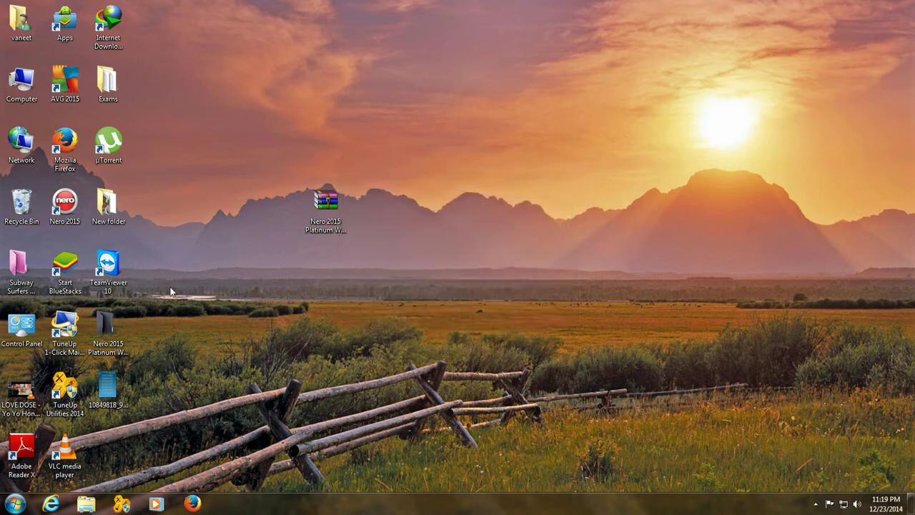
{"action": "double_click", "coordinate": [64, 203]}
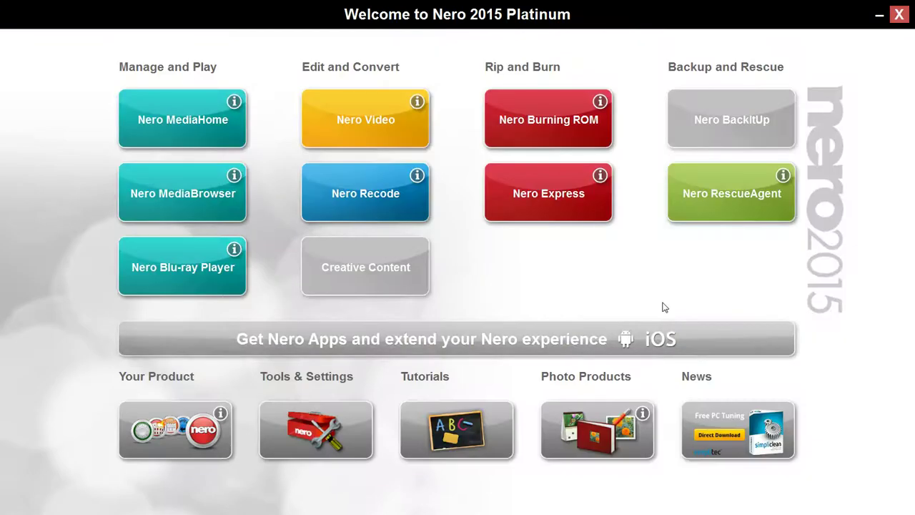
{"action": "left_click", "coordinate": [191, 428]}
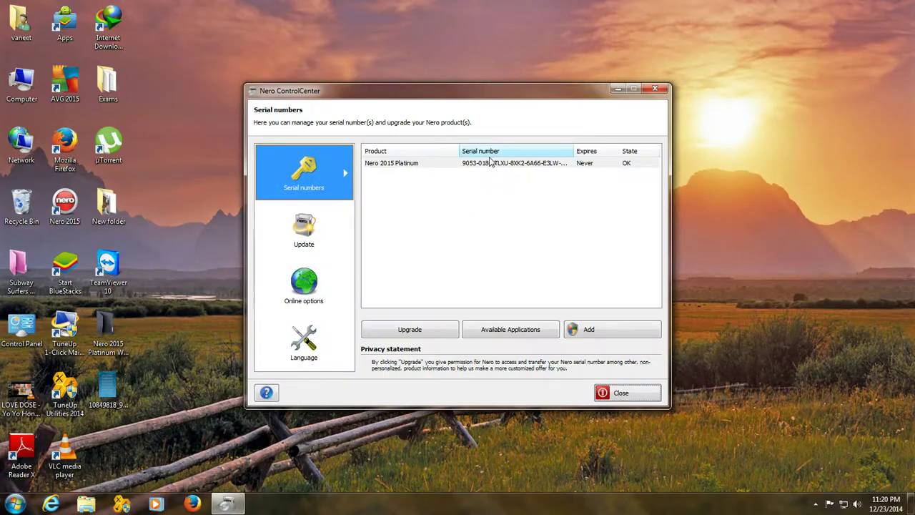
{"action": "left_click", "coordinate": [592, 162]}
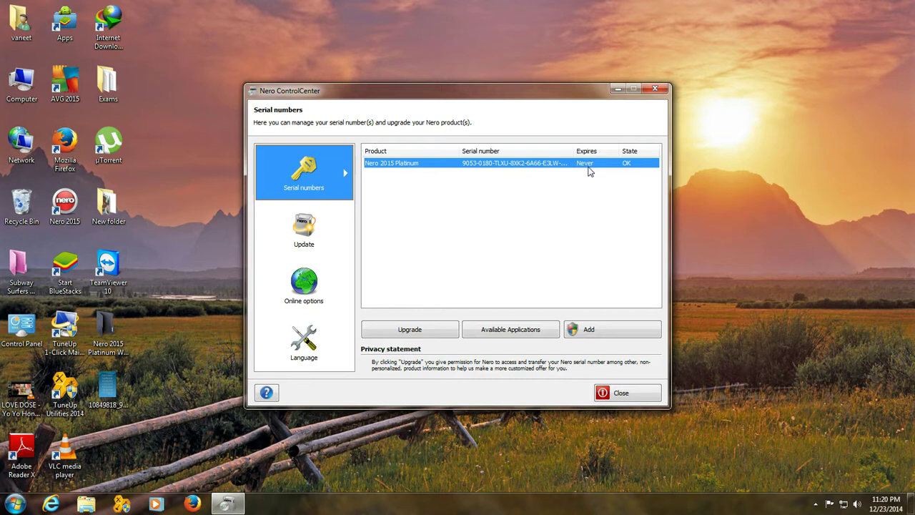
{"action": "left_click", "coordinate": [658, 87]}
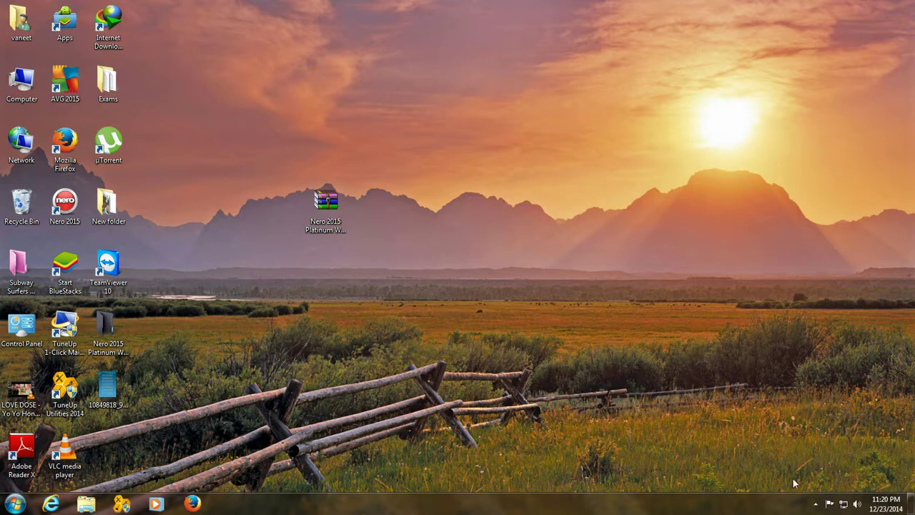